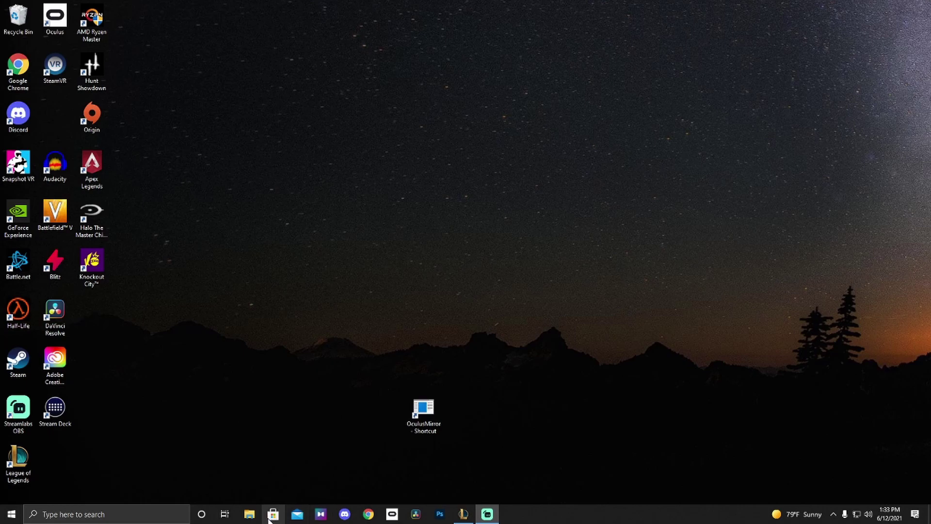
Browse to C:\Program Files\Oculus\Support\oculus-diagnostics in File Explorer
click(250, 514)
scroll(181, 219, down, 3)
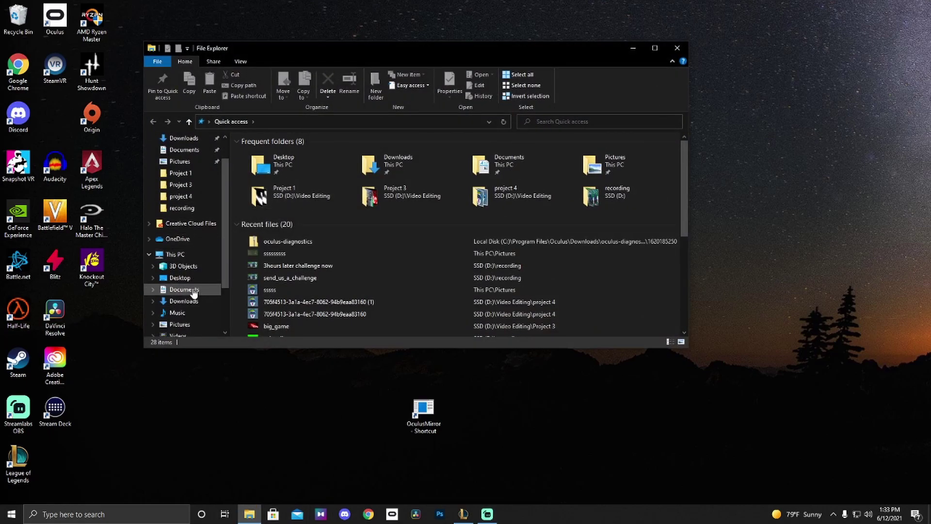
scroll(182, 255, down, 3)
click(189, 301)
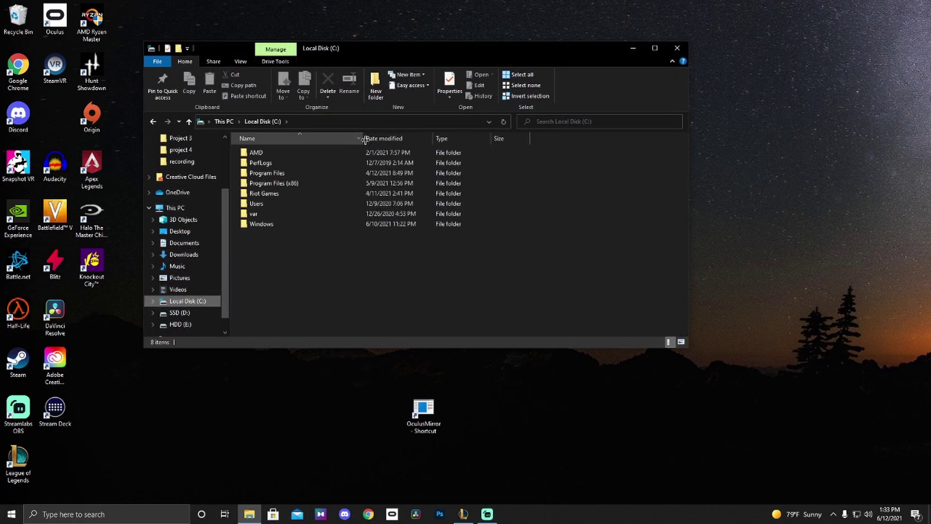
double_click(267, 174)
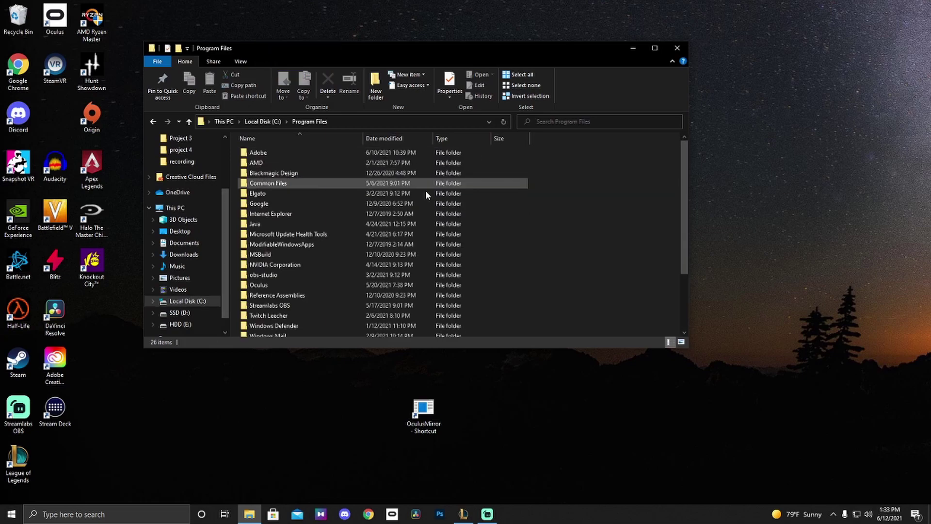
double_click(263, 285)
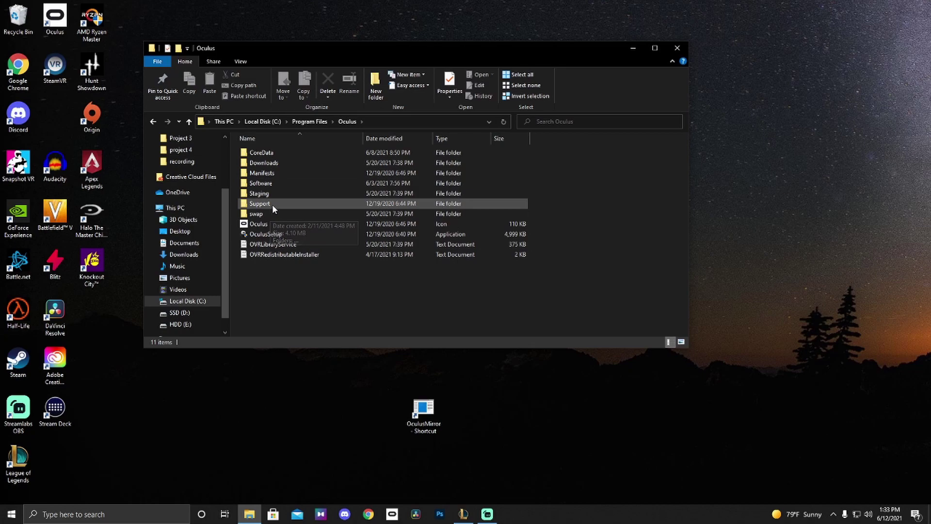
double_click(260, 203)
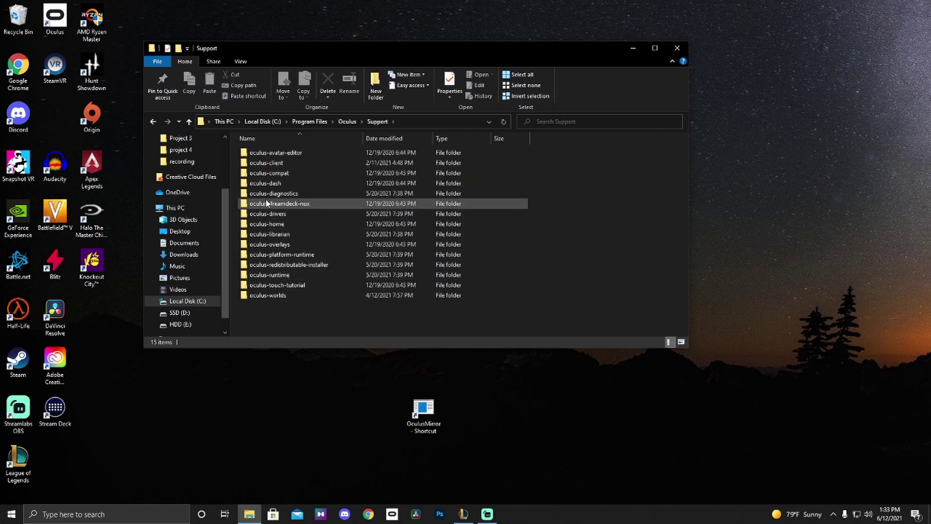
mouse_move(274, 194)
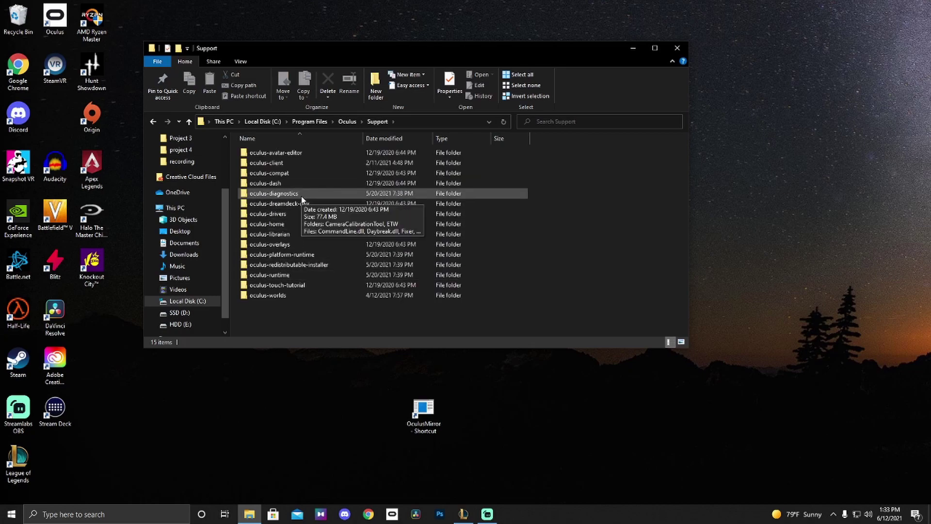
double_click(301, 196)
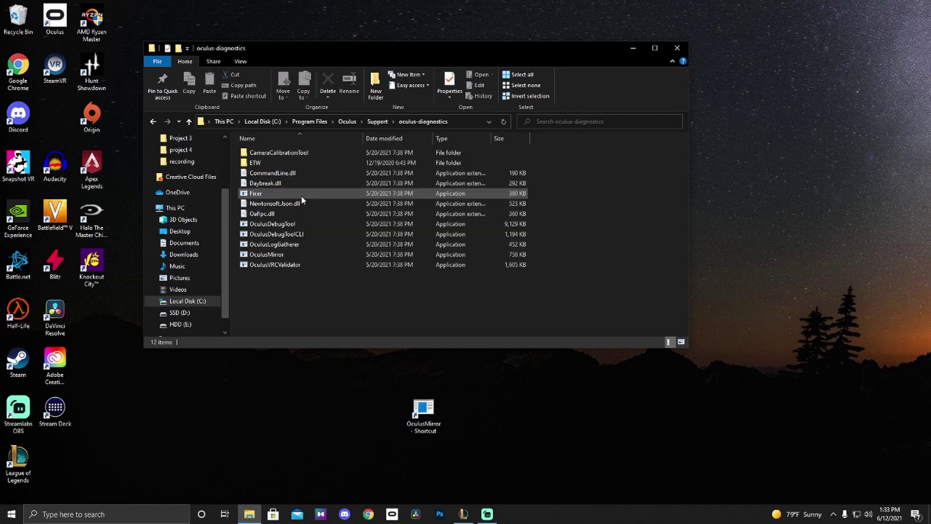
Put an OculusMirror shortcut on the desktop and launch Oculus Mirror from it
click(269, 255)
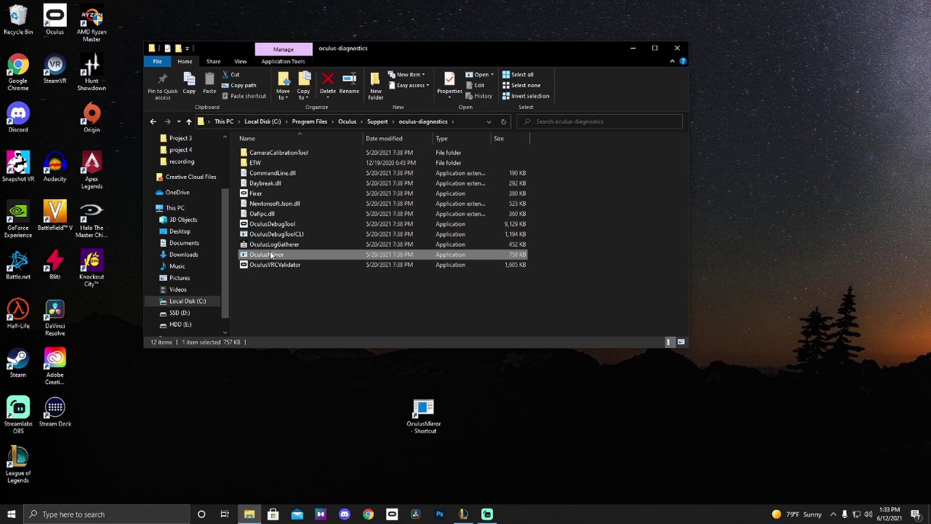
right_click(270, 256)
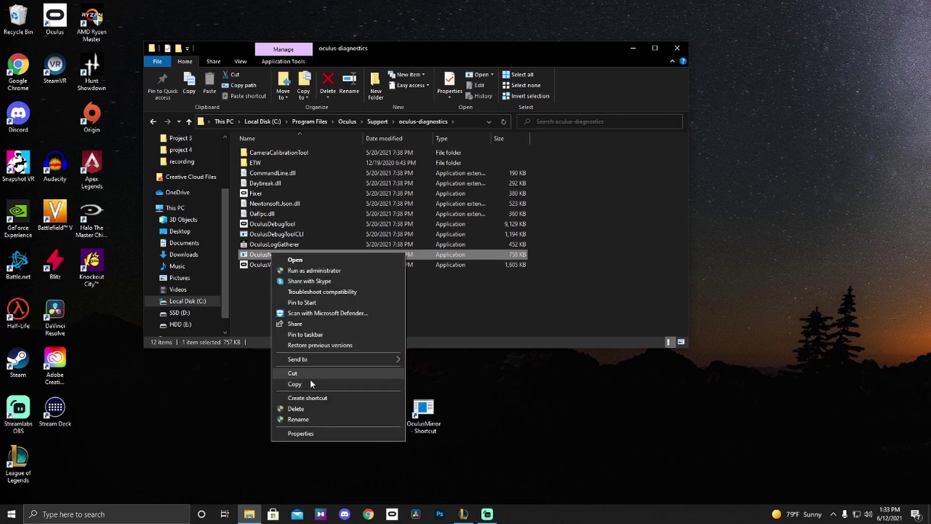
click(317, 397)
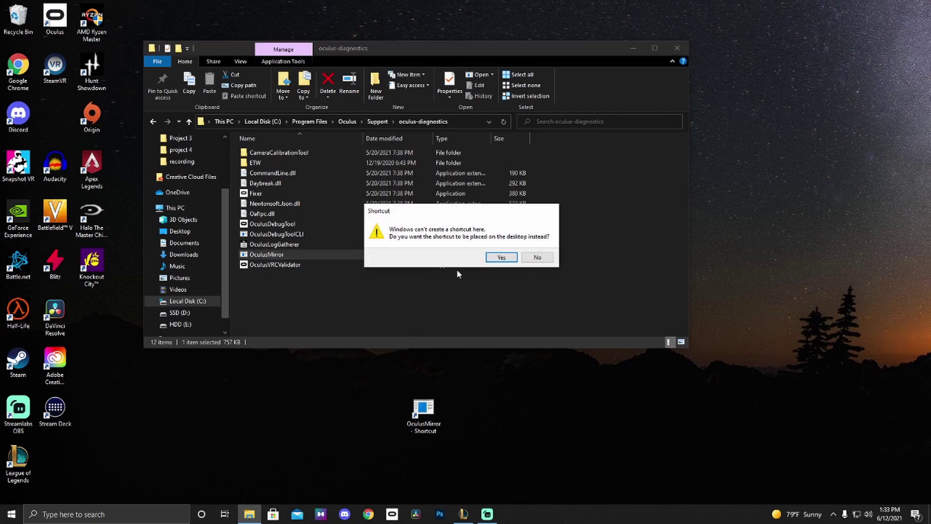
click(502, 258)
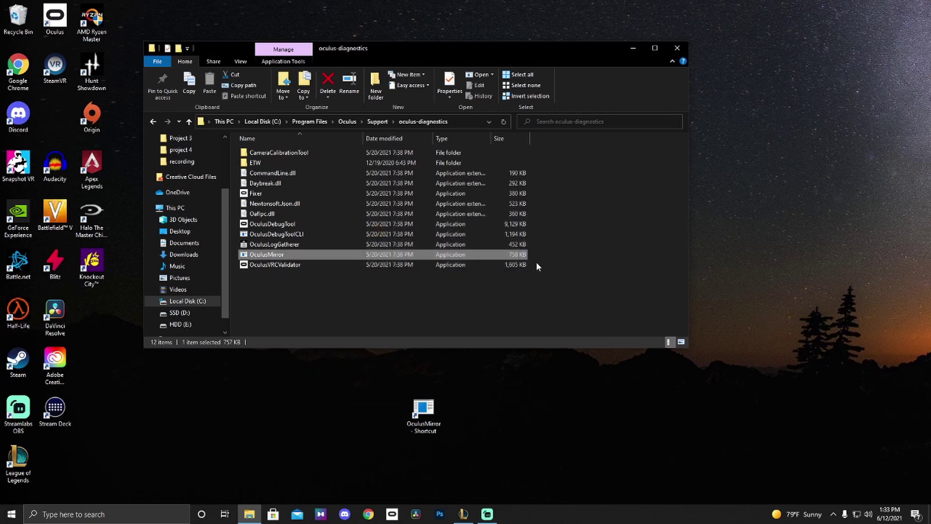
click(469, 421)
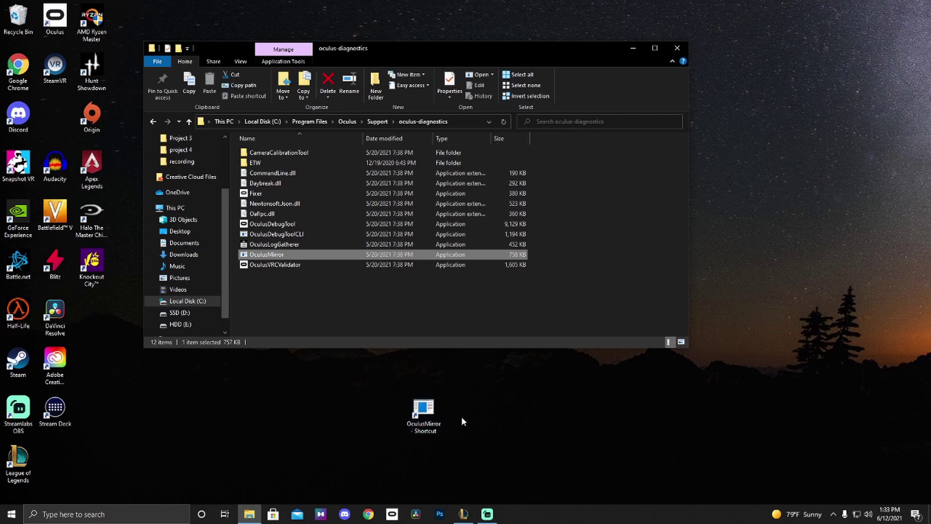
click(637, 48)
double_click(424, 414)
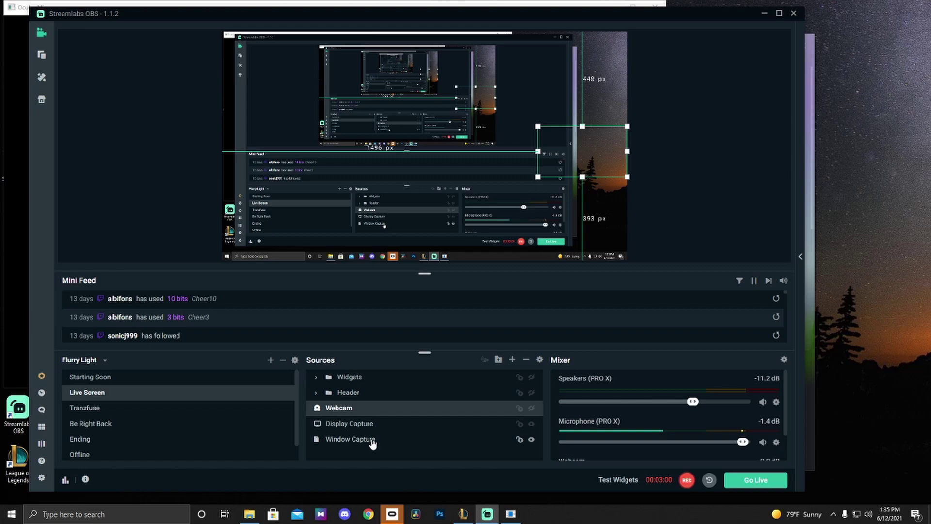
Set the Window Capture source's window to '[OculusMirror.exe]: Oculus Mirror'
double_click(351, 439)
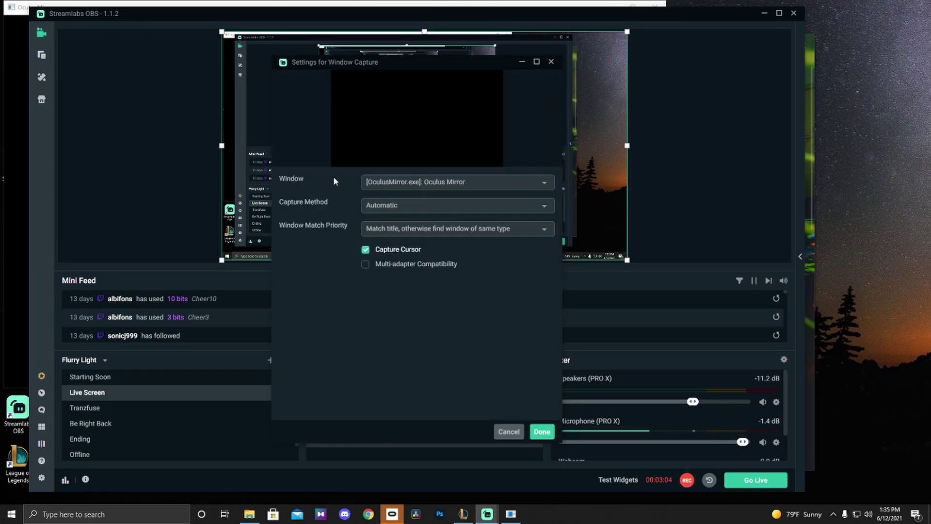
click(440, 181)
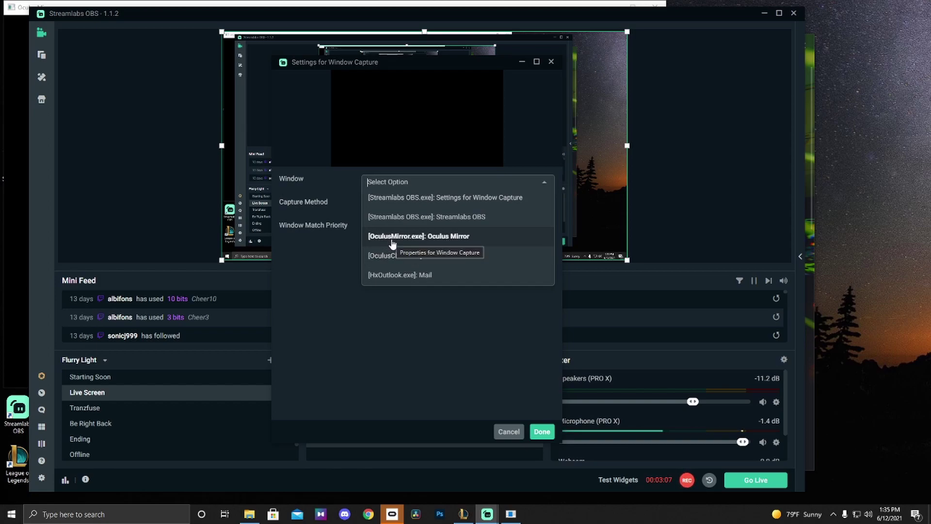
click(444, 236)
click(543, 431)
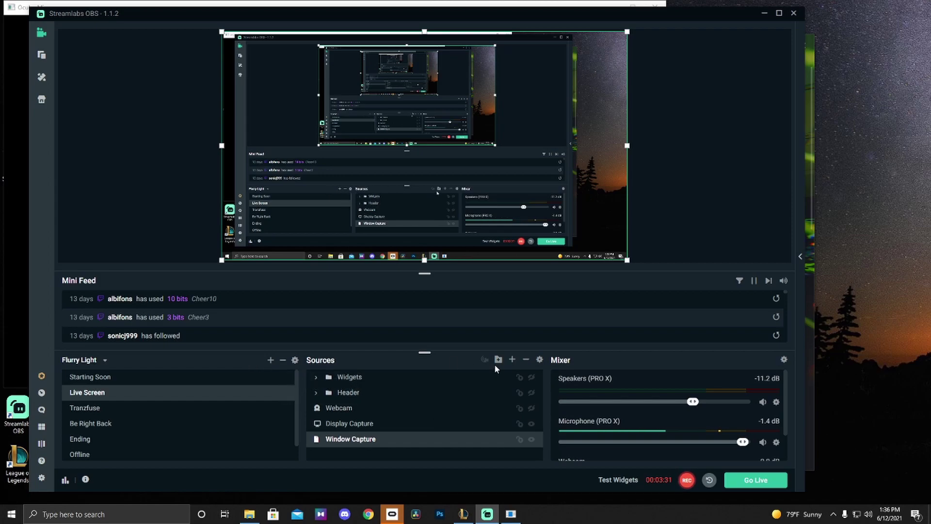
click(511, 359)
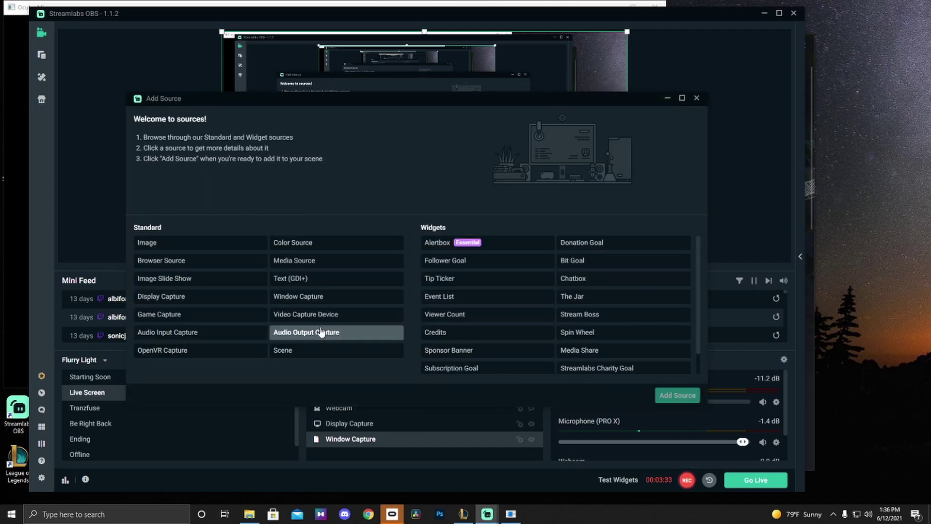
click(209, 355)
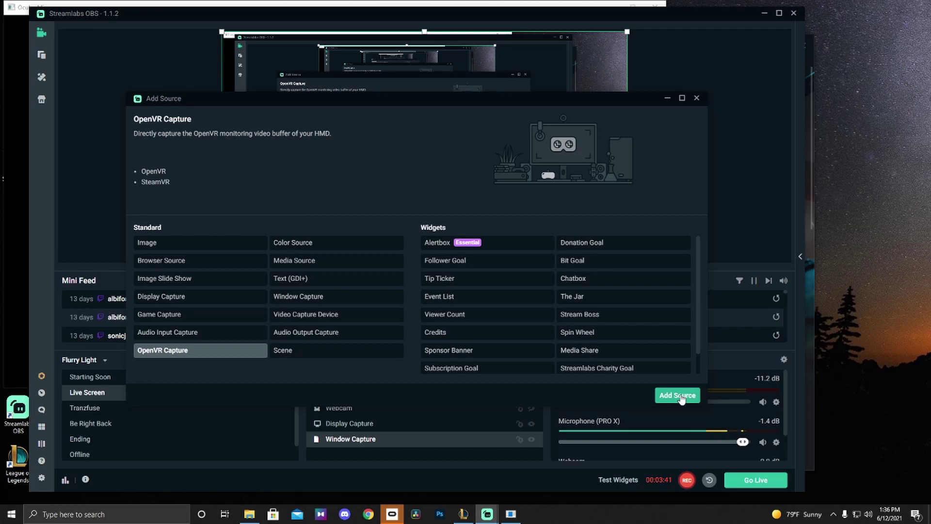
click(696, 98)
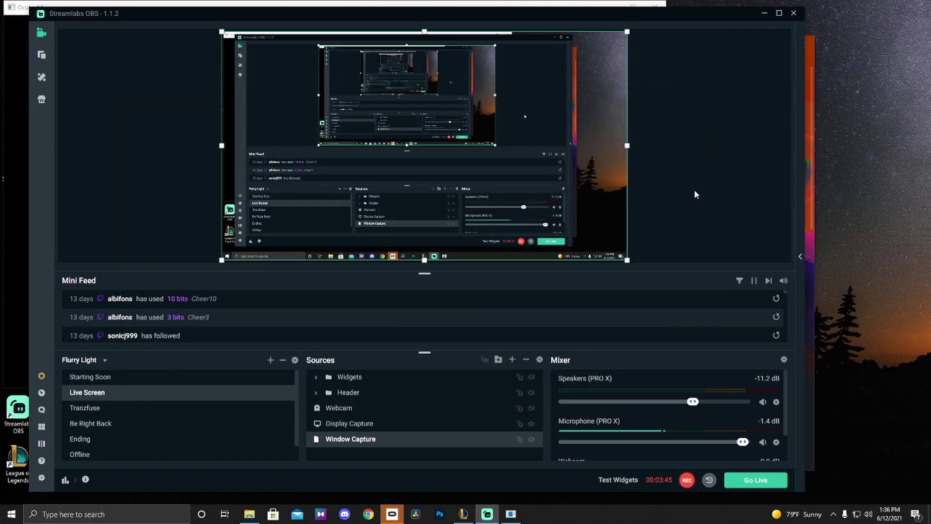